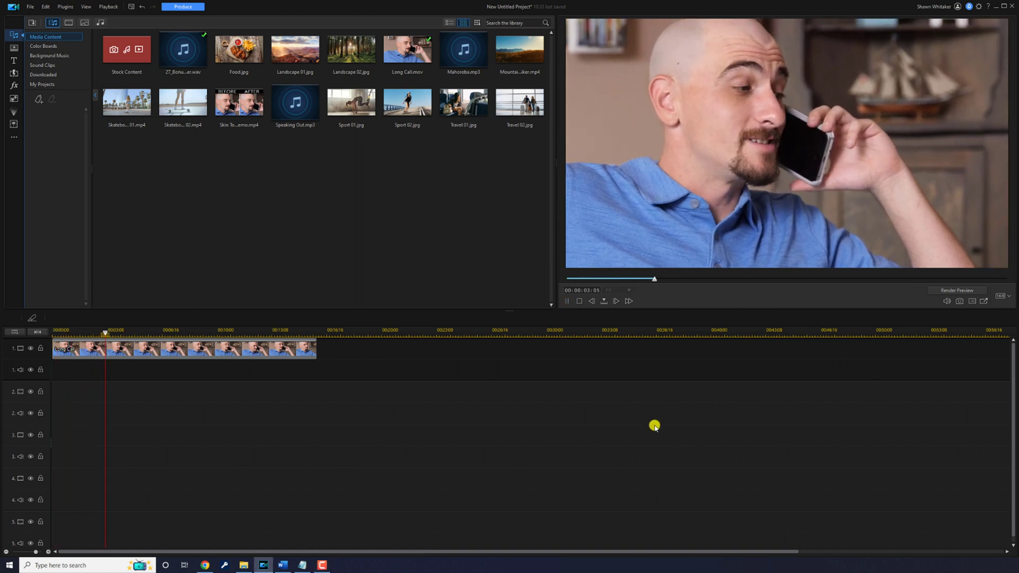
Apply the BCC Beauty Studio effect from BorisFX Image Restoration to the Long Call clip on track 1 and open its effect settings.
left_click(580, 301)
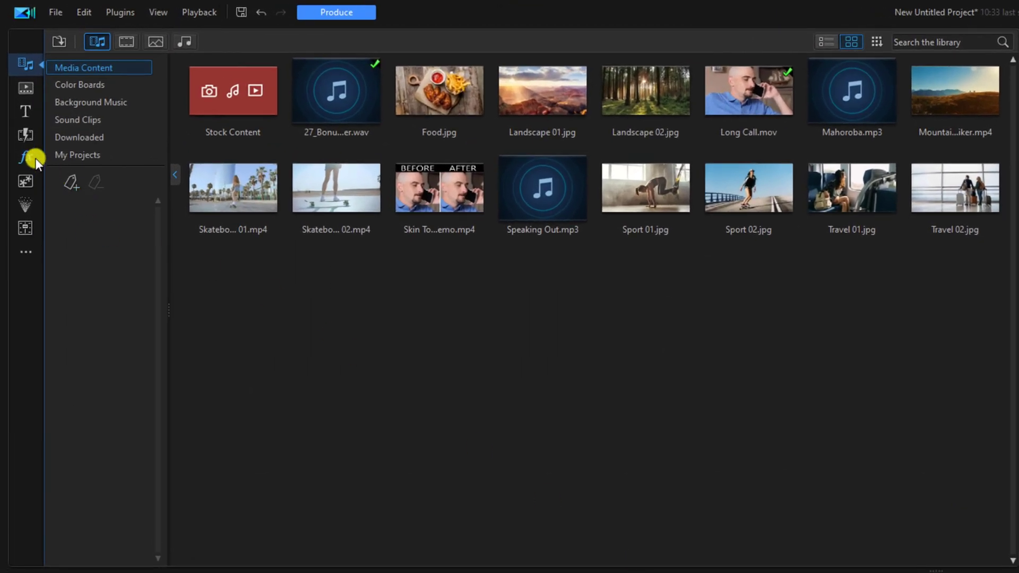
left_click(39, 156)
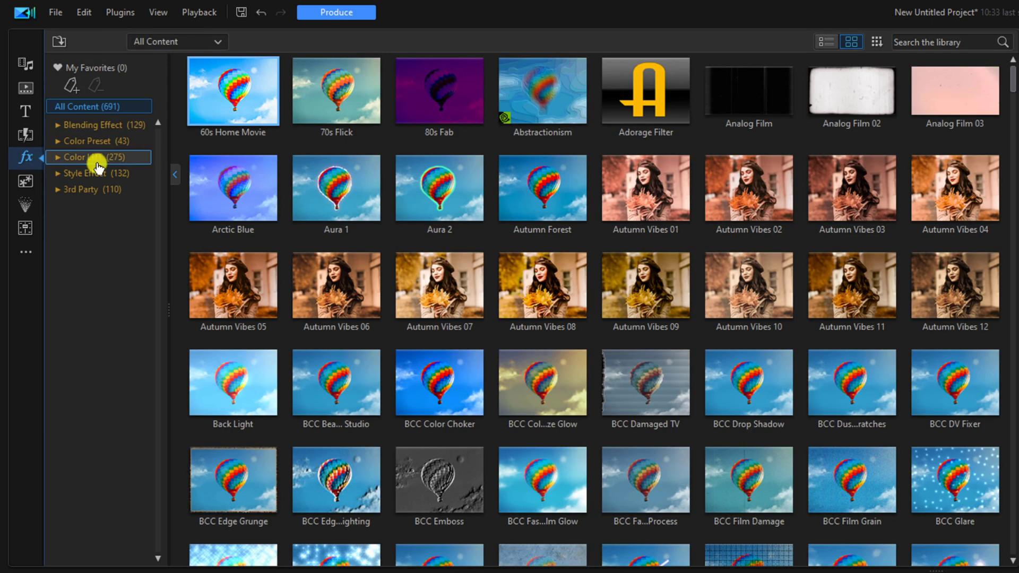
left_click(141, 193)
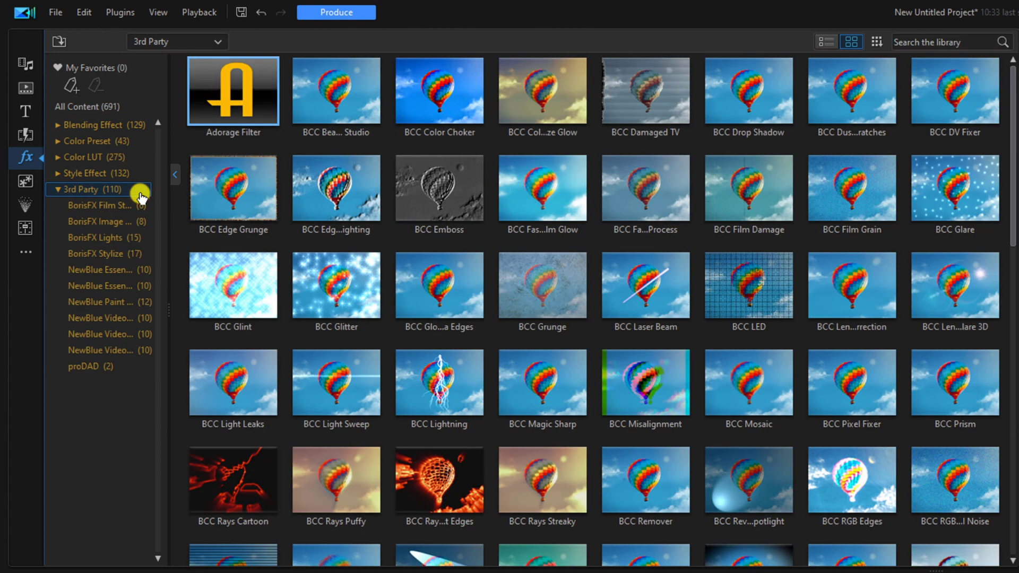
left_click(146, 229)
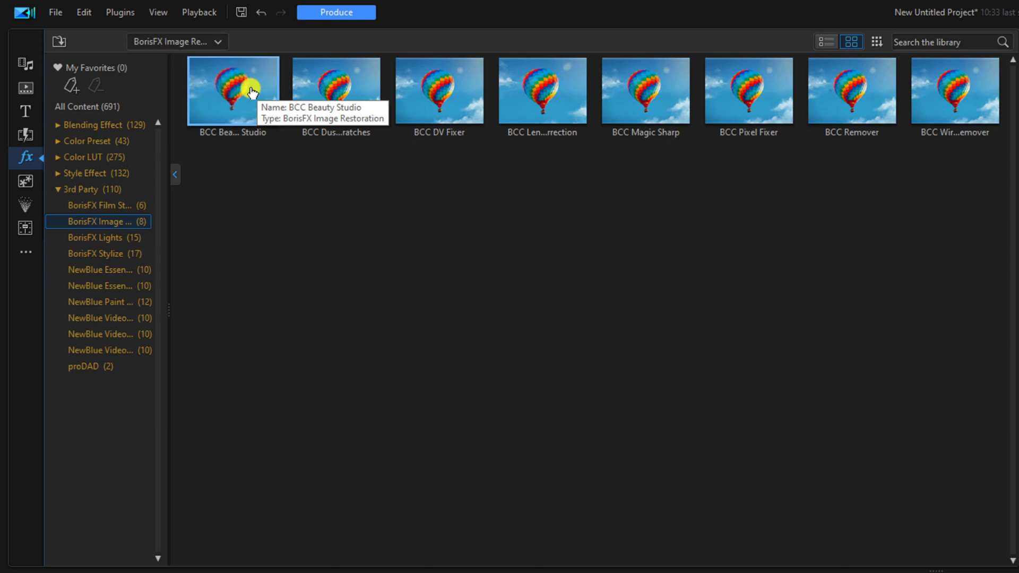
left_click_drag(253, 100, 139, 348)
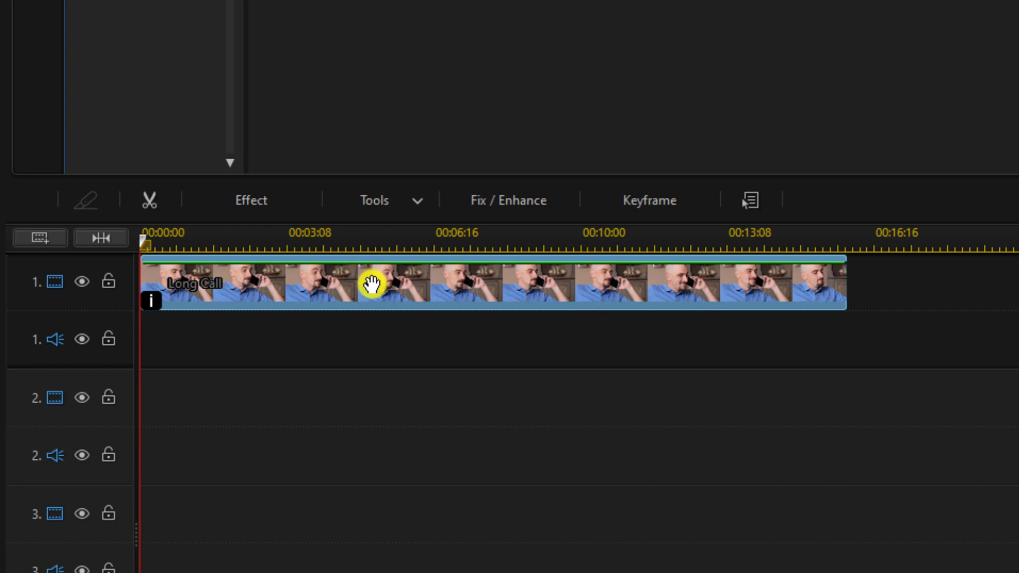
left_click(305, 206)
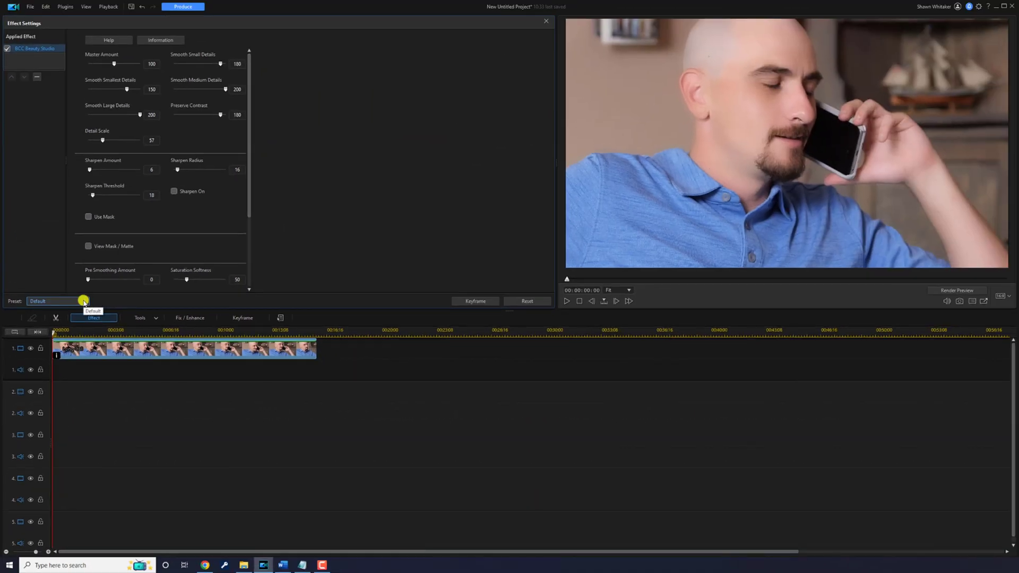
Try the Slight, Moderate and Strong Smoothing presets on the clip and return to the Default preset.
left_click(84, 301)
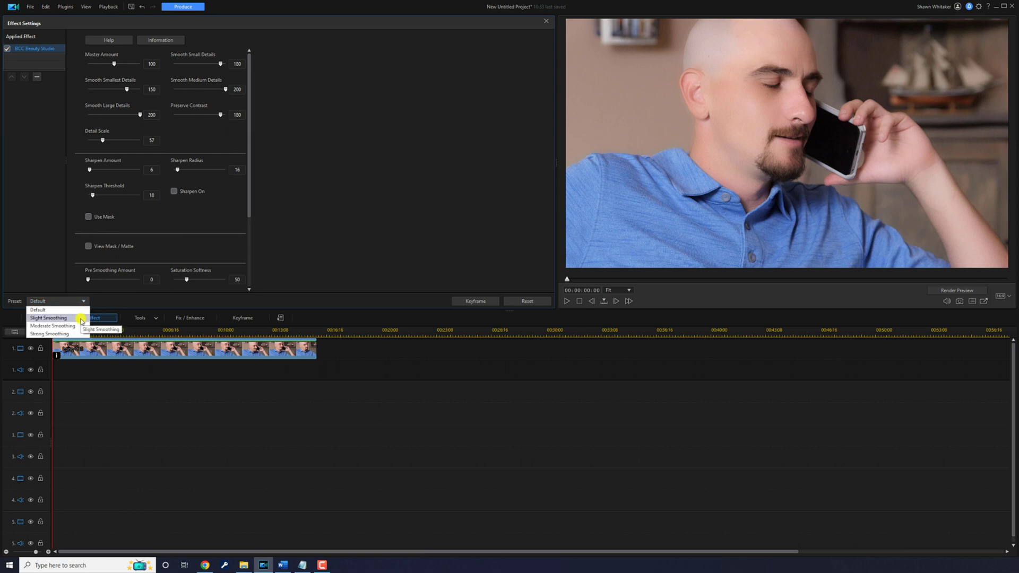
left_click(81, 318)
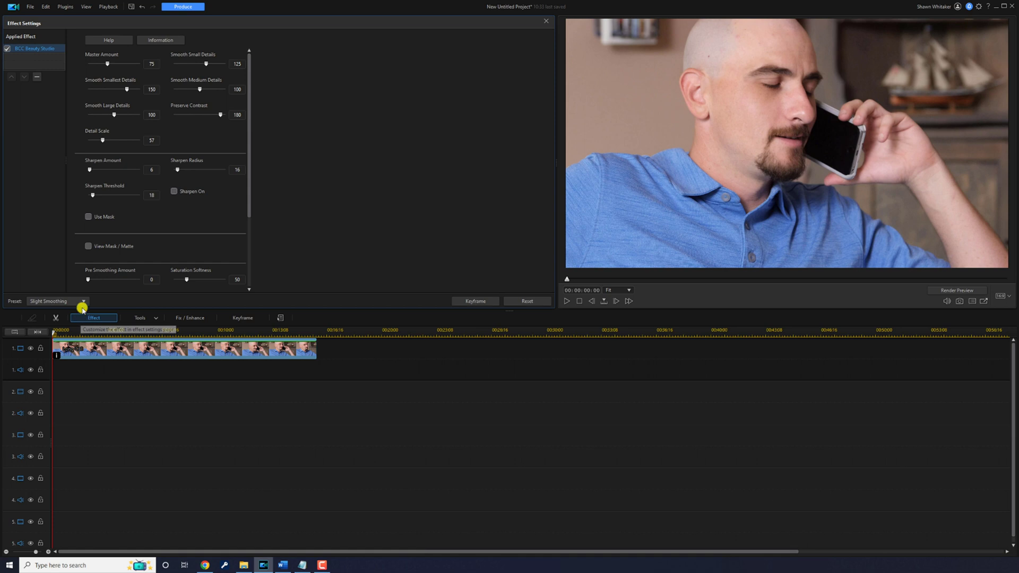
left_click(84, 302)
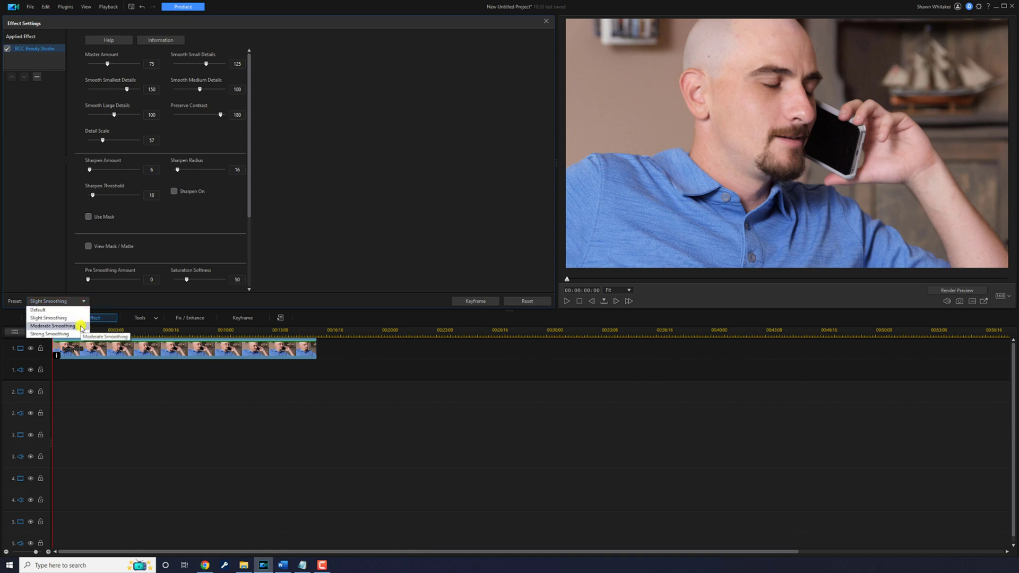
left_click(81, 326)
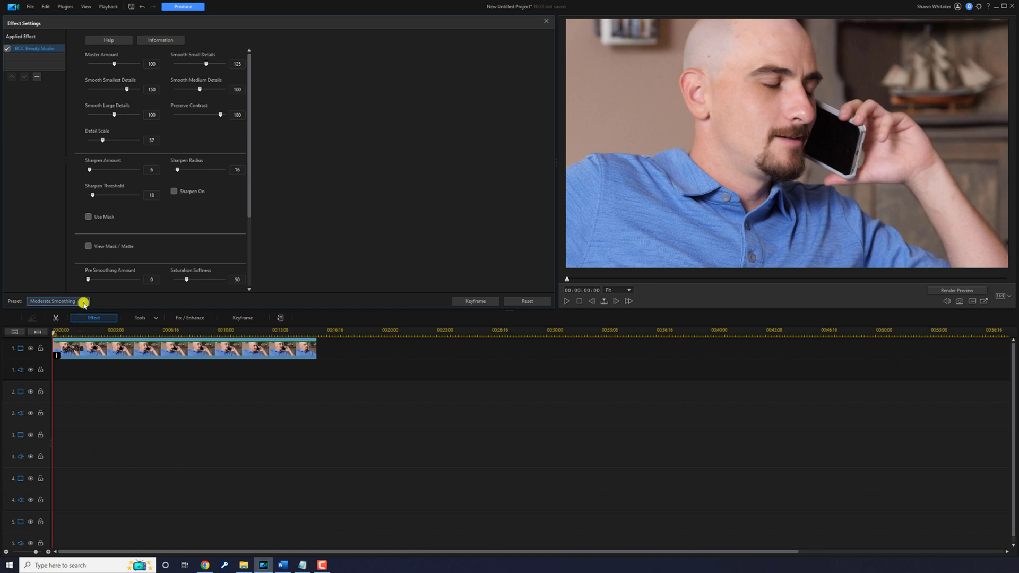
left_click(84, 302)
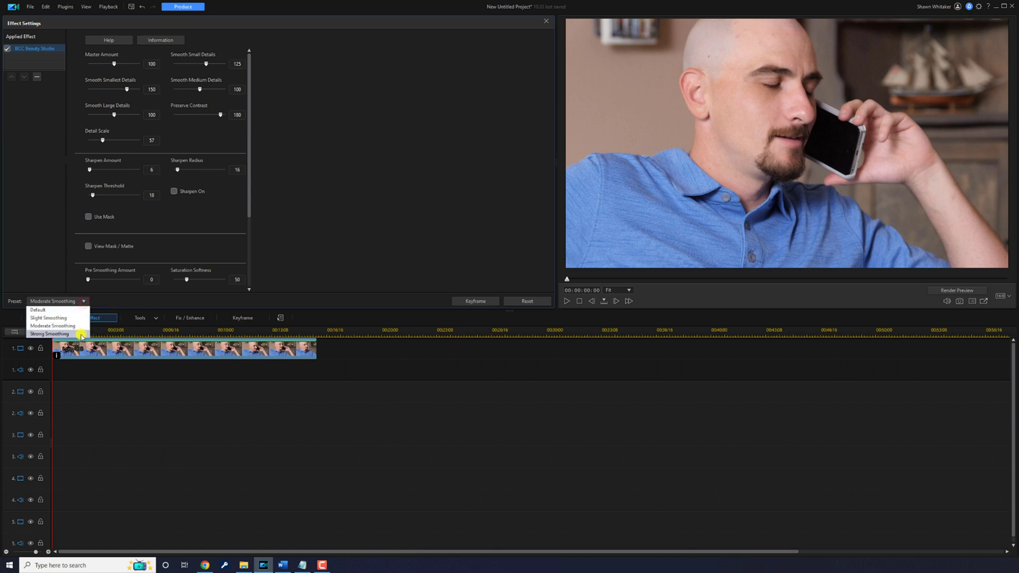
left_click(81, 334)
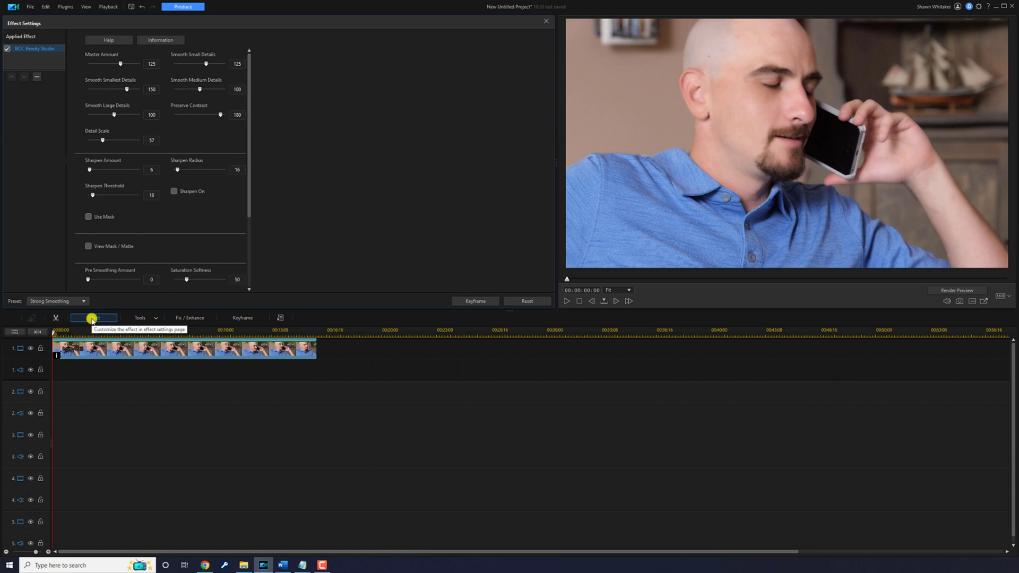
left_click(83, 301)
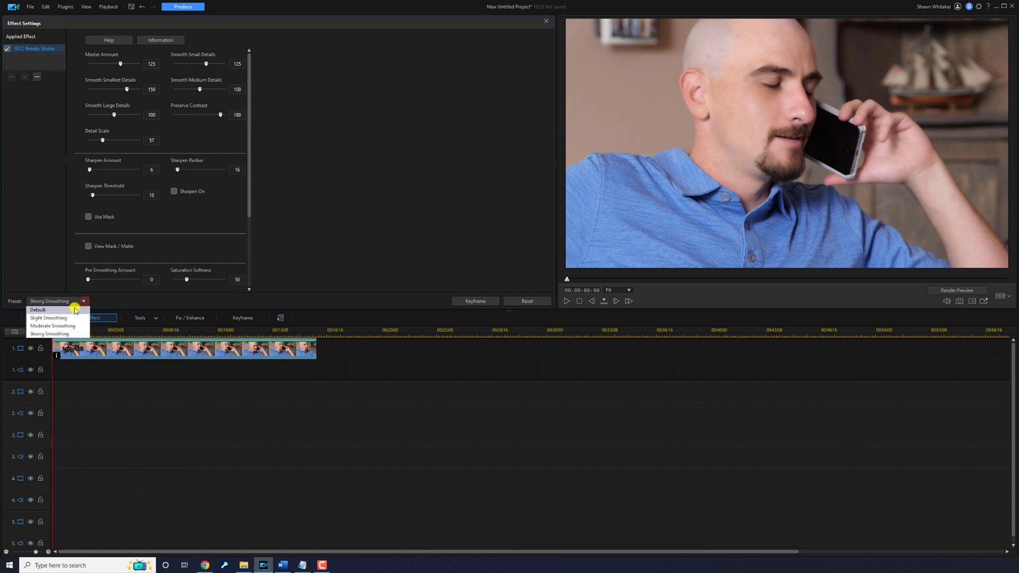
left_click(75, 310)
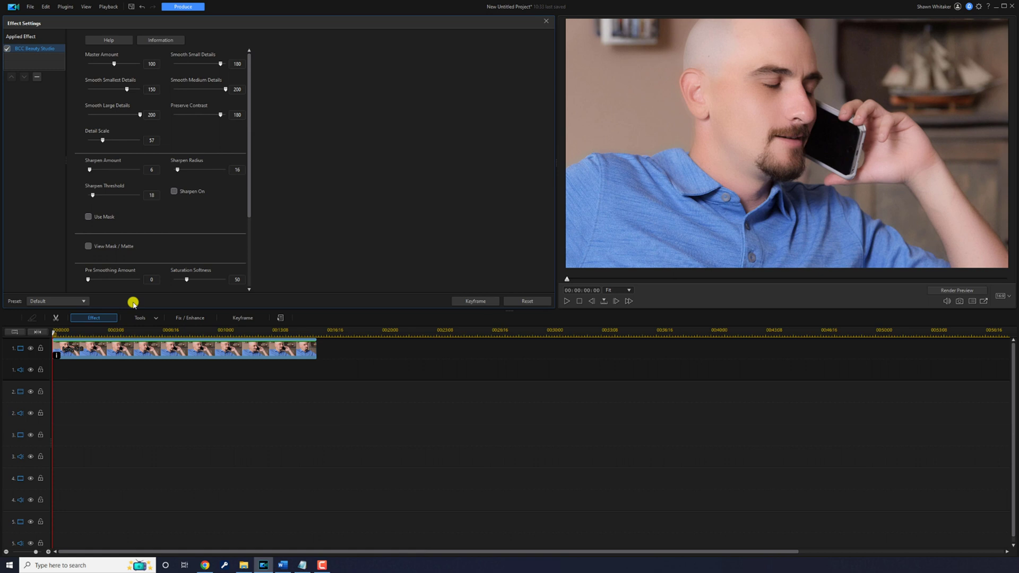
Sample the man's cheek color from the preview for Color A and set it to red 224, green 178, blue 164.
left_click_drag(248, 179, 253, 258)
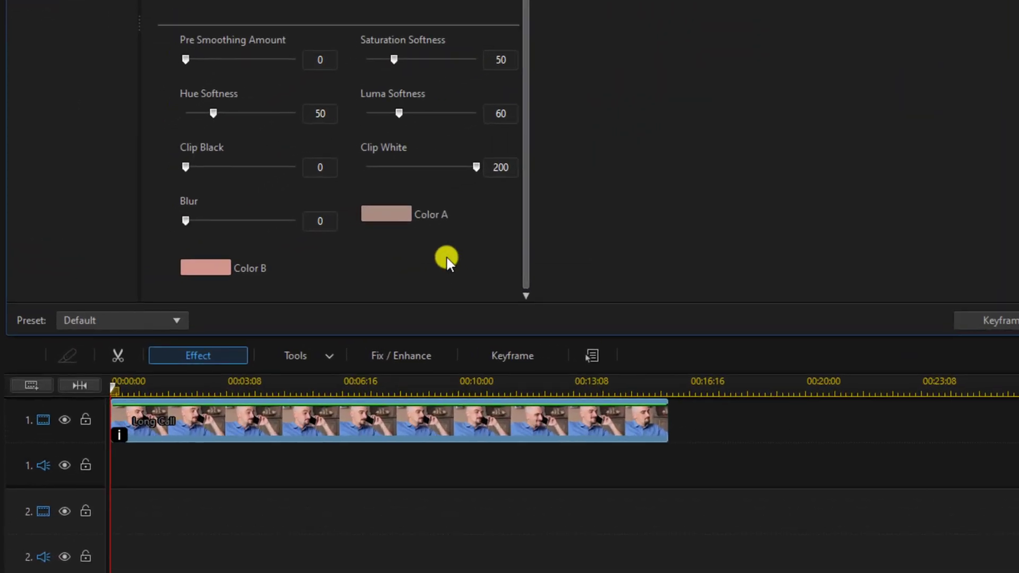
left_click(384, 218)
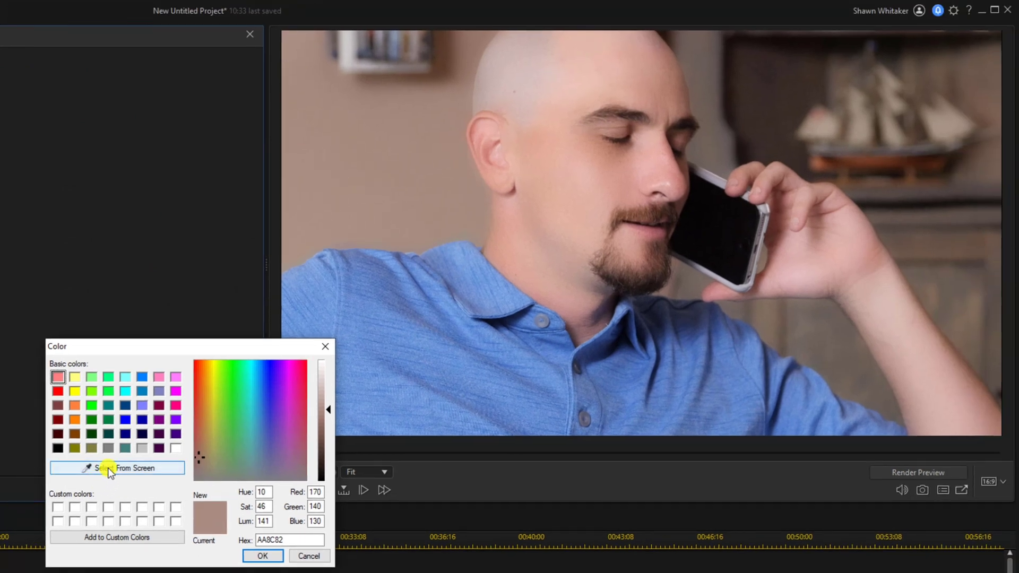
left_click(108, 467)
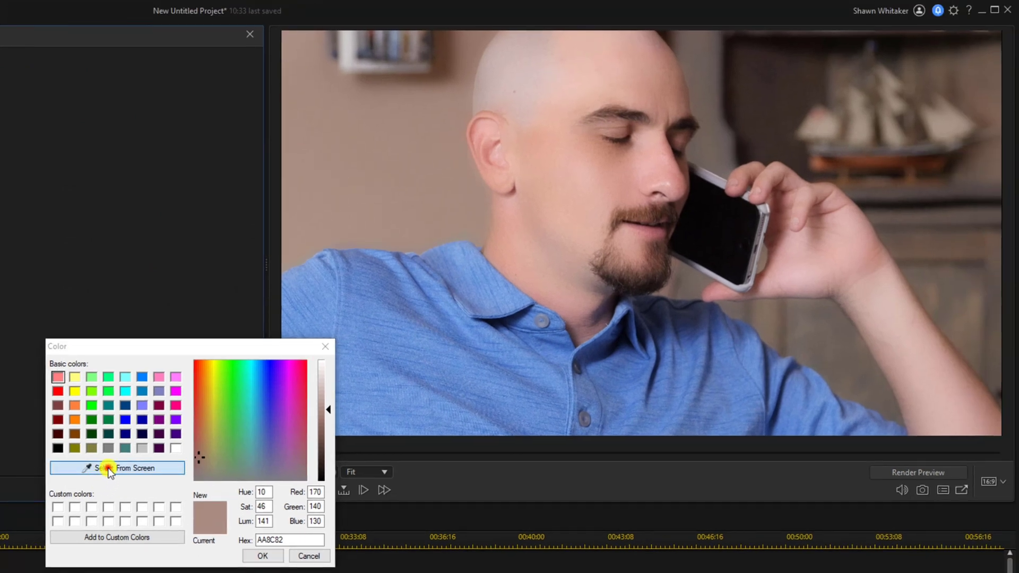
left_click(607, 186)
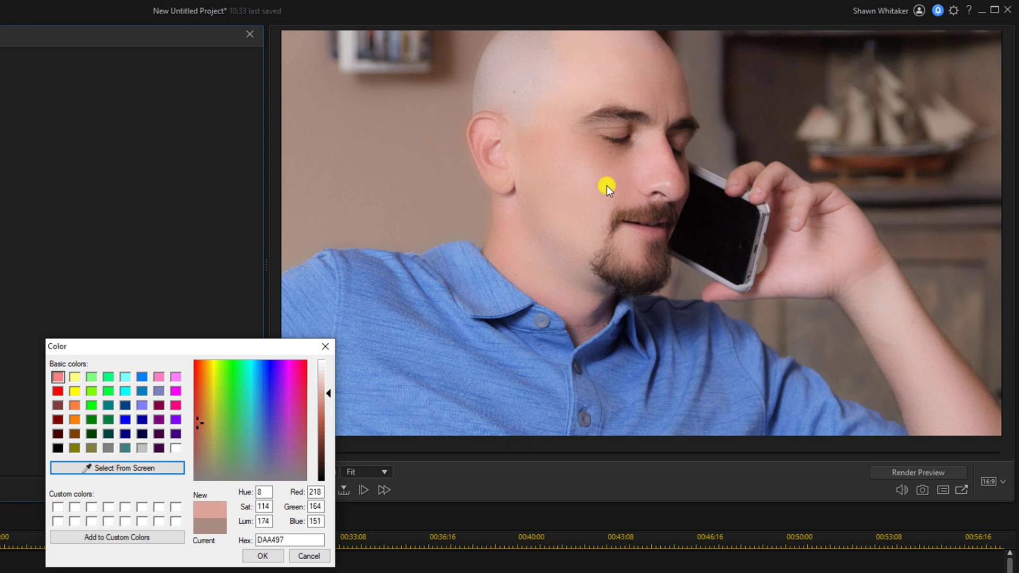
double_click(319, 492)
type("224")
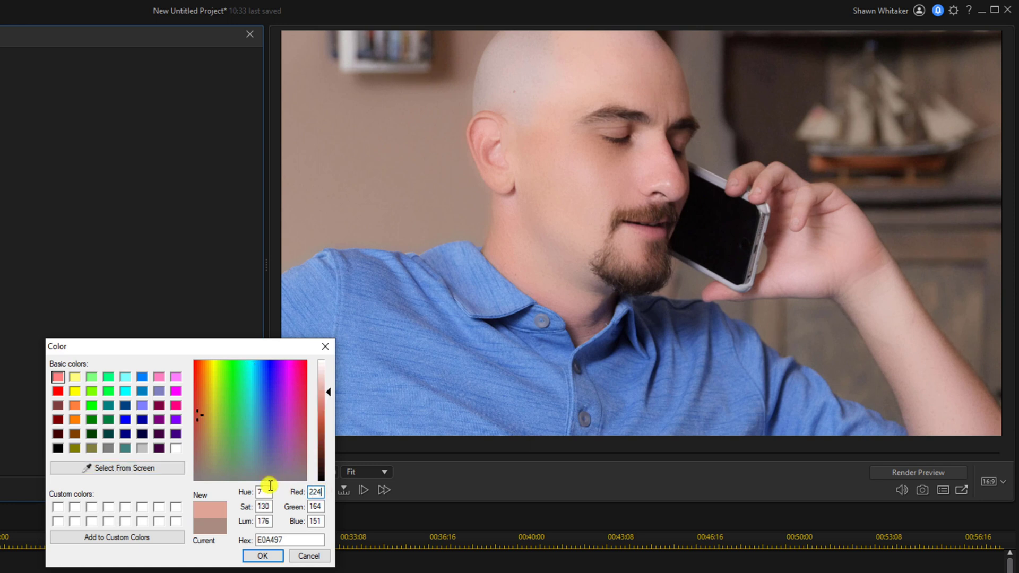
double_click(315, 507)
type("178")
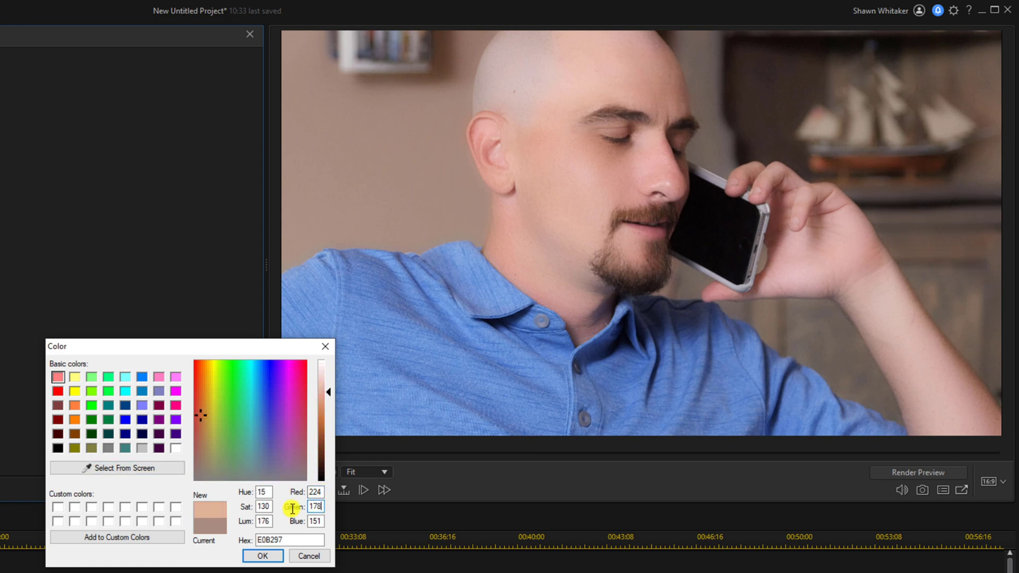
double_click(321, 522)
type("164")
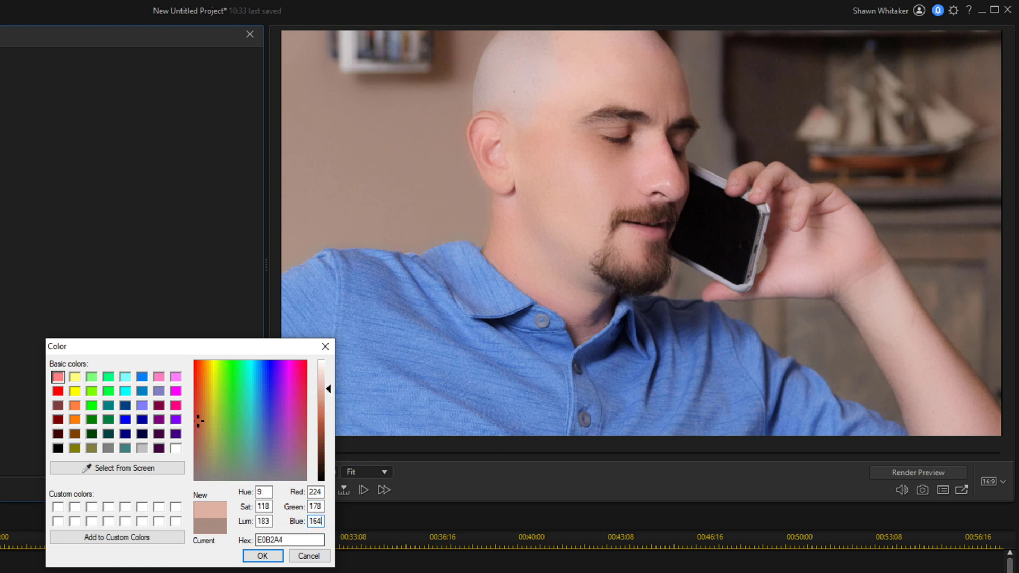
left_click(264, 557)
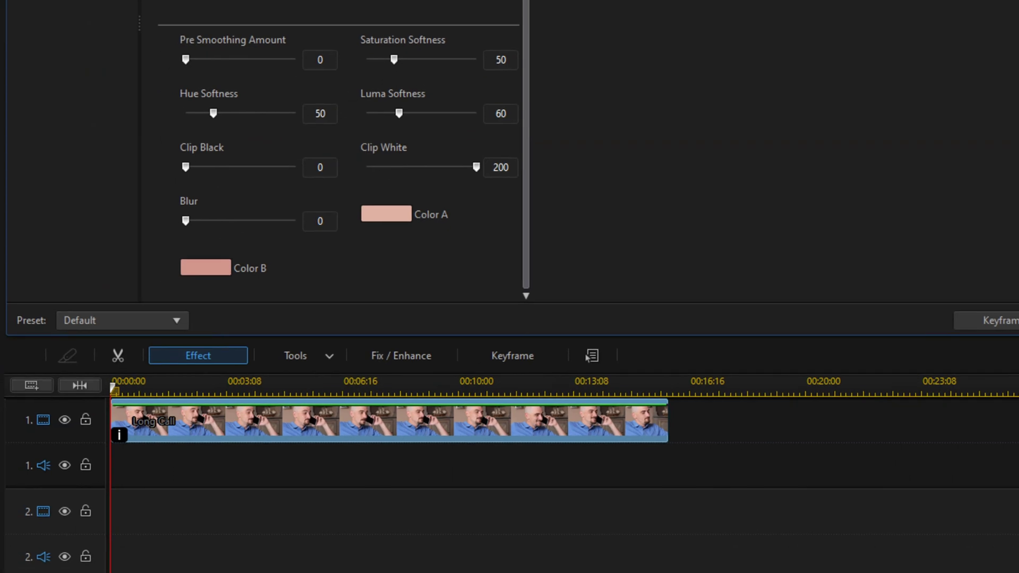
Set the effect's Color B to red 183, green 125, blue 105.
left_click(208, 272)
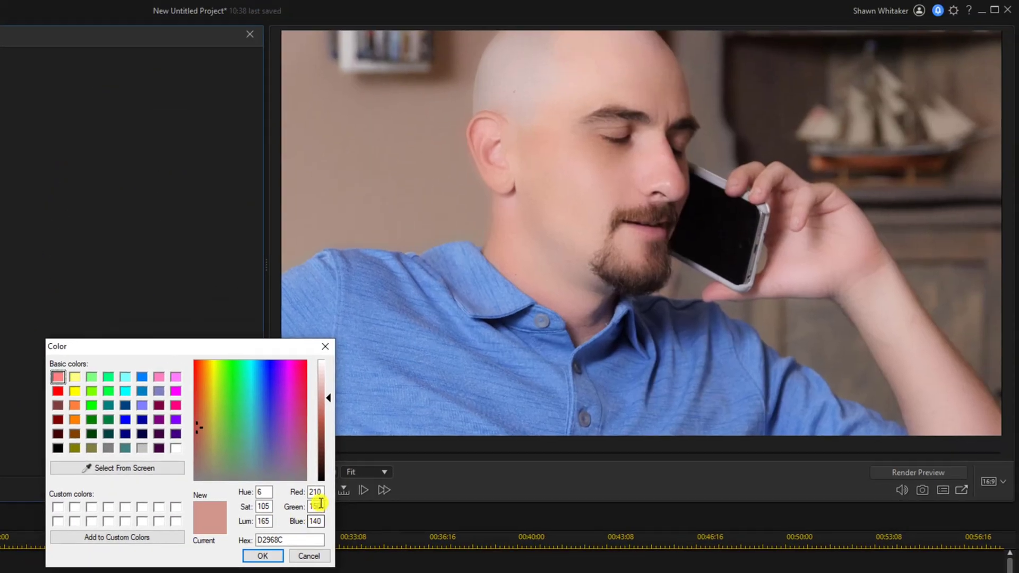
double_click(315, 492)
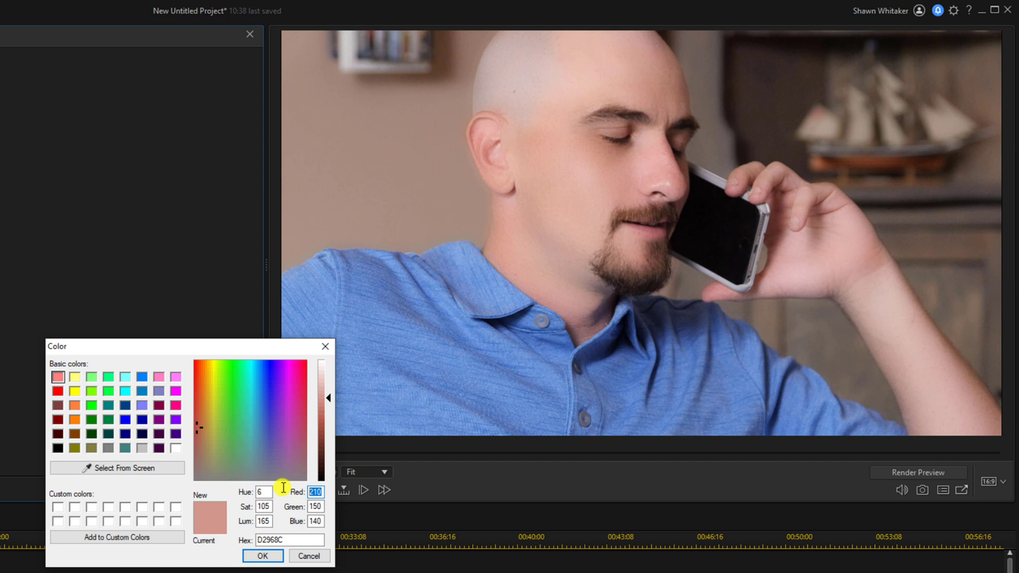
type("183")
key("Tab")
type("125")
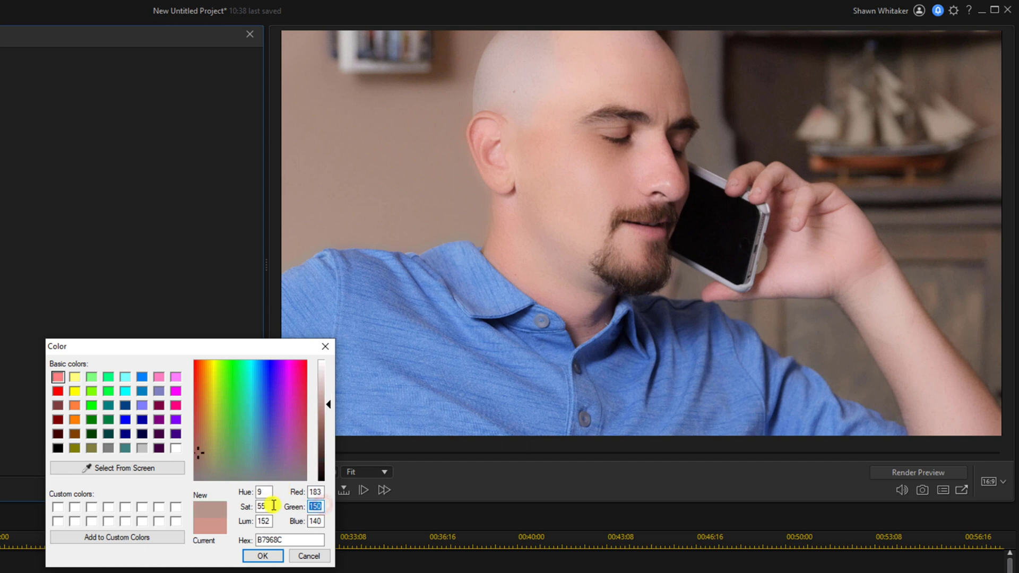
left_click_drag(322, 522, 279, 524)
type("105")
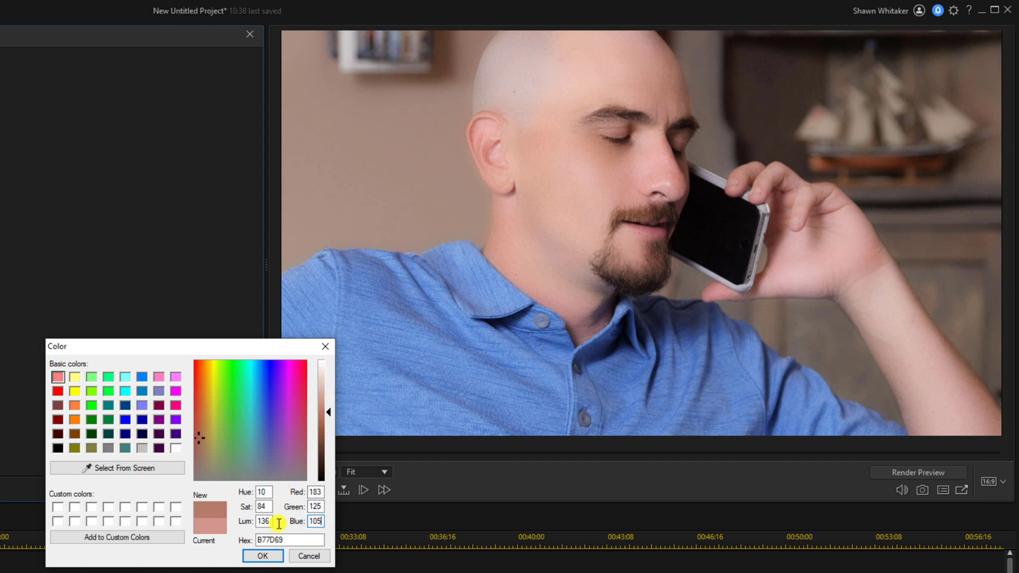
key("Return")
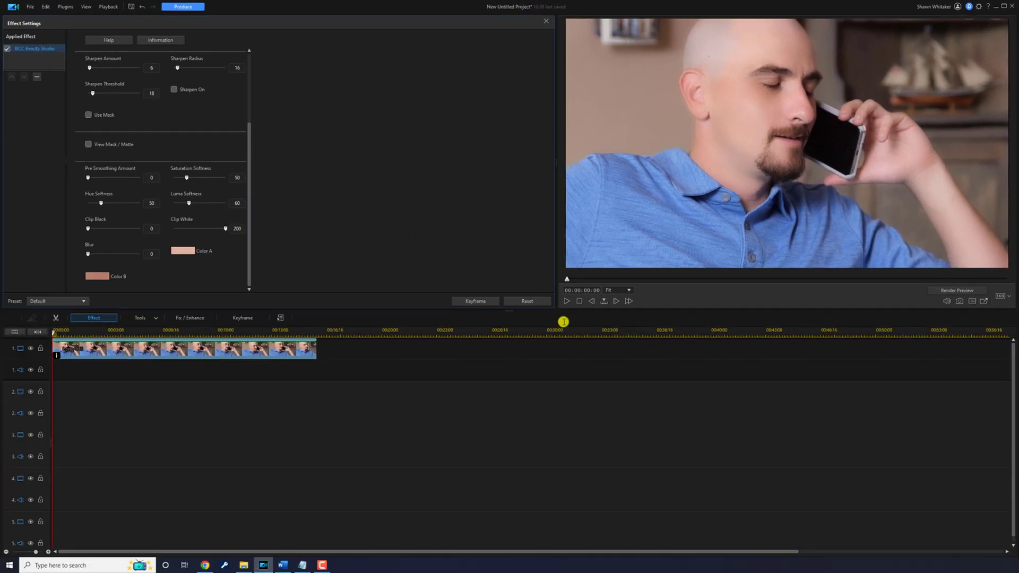
Set the effect's Master Amount to 72 and Smooth Smallest Details to 125.
left_click_drag(248, 155, 247, 68)
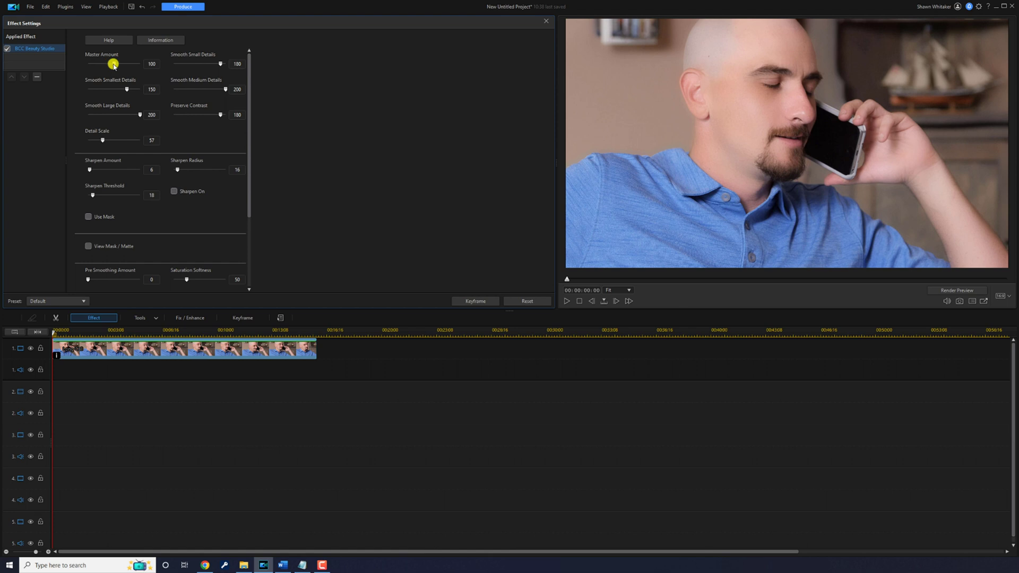
left_click_drag(113, 63, 99, 65)
left_click(154, 64)
mouse_move(125, 88)
left_mouse_down()
mouse_move(114, 89)
mouse_move(143, 87)
left_mouse_up()
type("125")
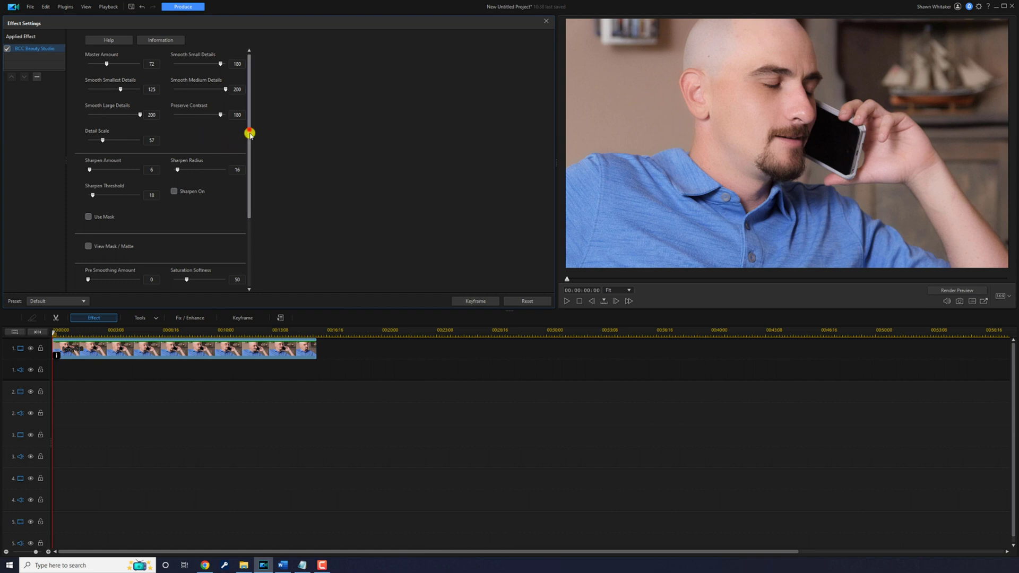
Enable Use Mask and View Mask / Matte for the Beauty Studio effect.
left_click_drag(249, 130, 248, 161)
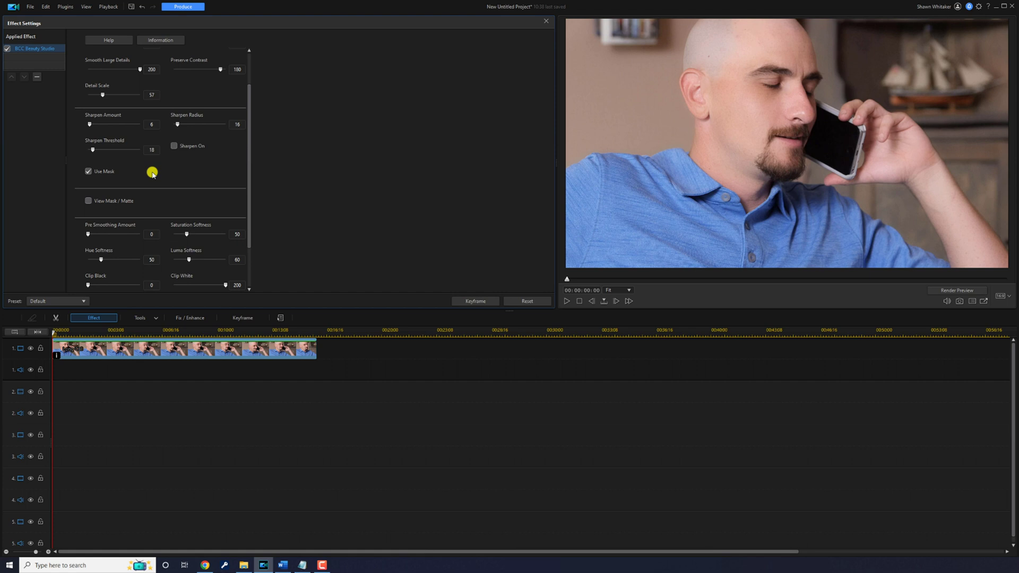
left_click(88, 202)
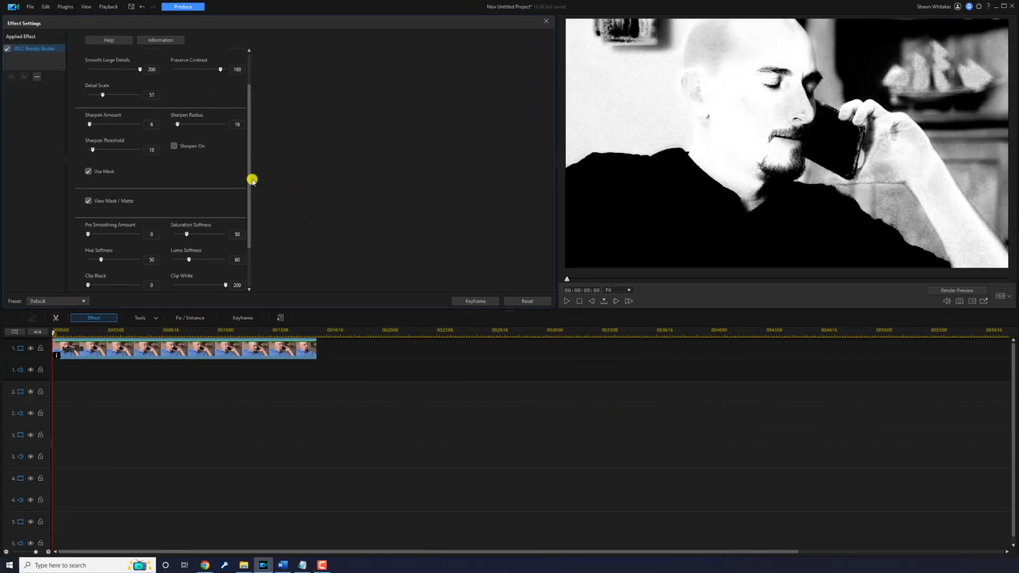
Set the mask's Saturation Softness to 10 and Hue Softness to 80.
left_click_drag(251, 182, 246, 223)
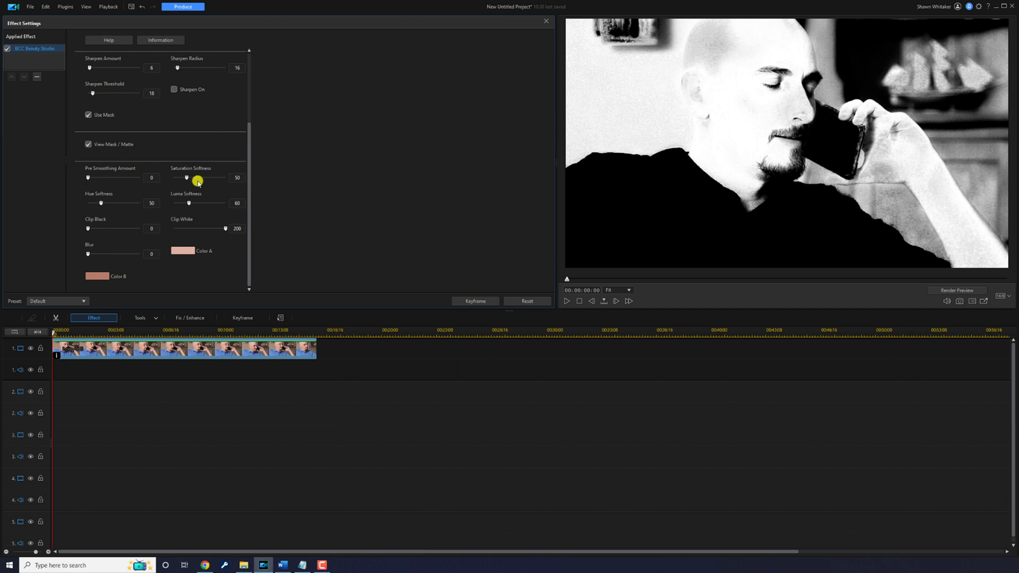
mouse_move(186, 180)
left_mouse_down()
mouse_move(201, 184)
mouse_move(179, 184)
left_mouse_up()
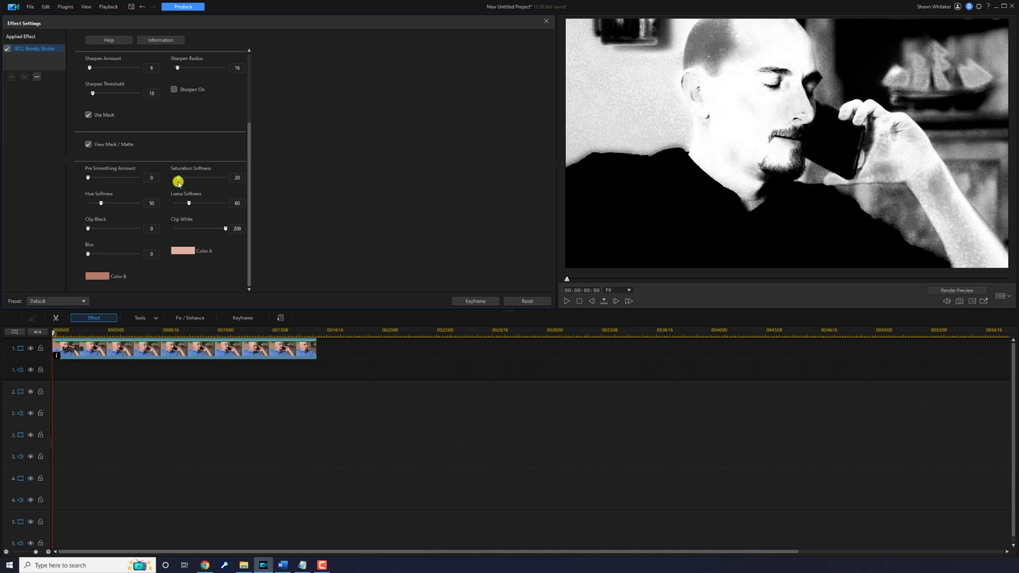
left_click(234, 178)
type("1")
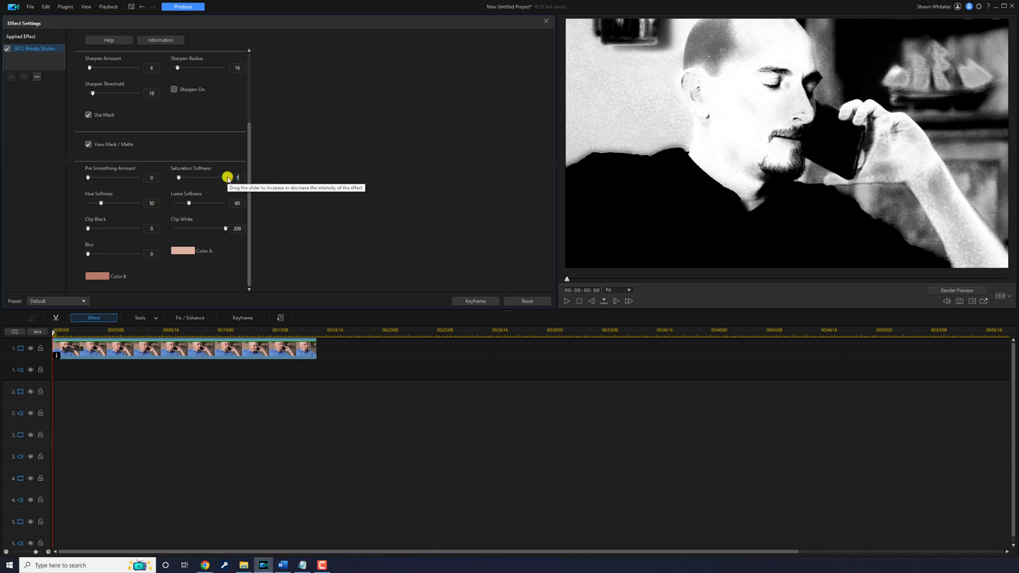
type("0")
key("Return")
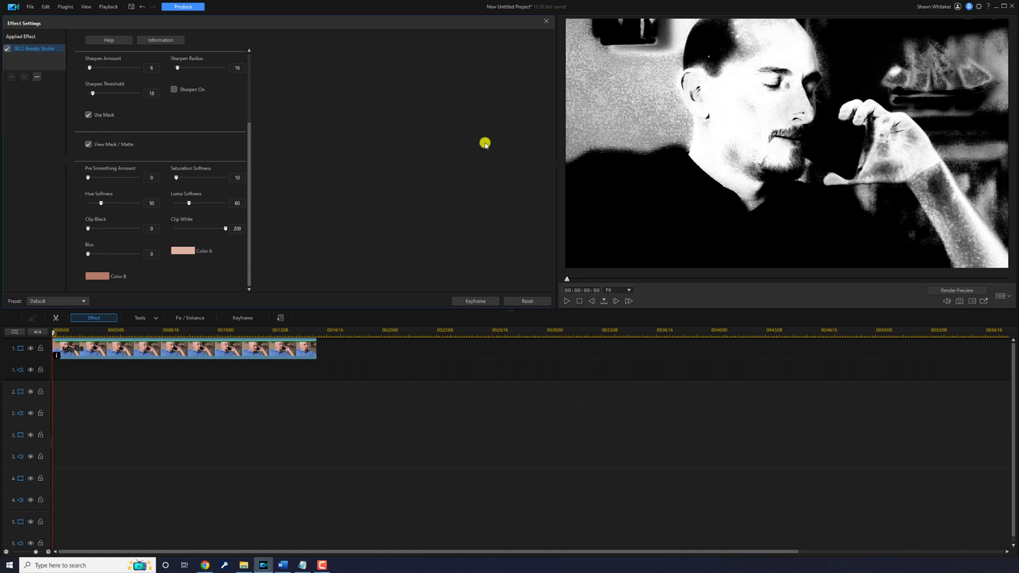
left_click(155, 202)
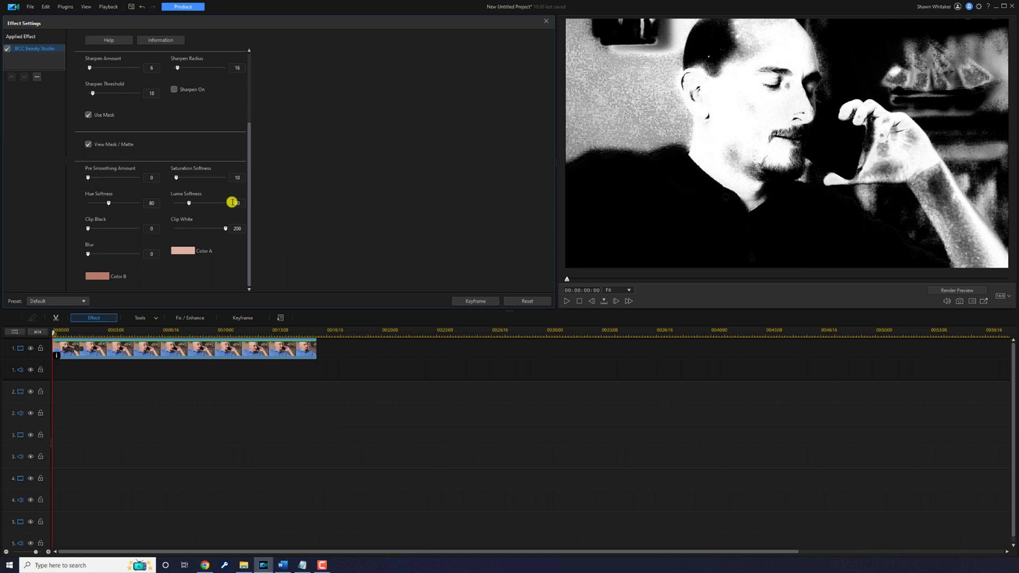
Turn off View Mask / Matte and play the Long Call clip from its start with the effect settings closed.
left_click(249, 192)
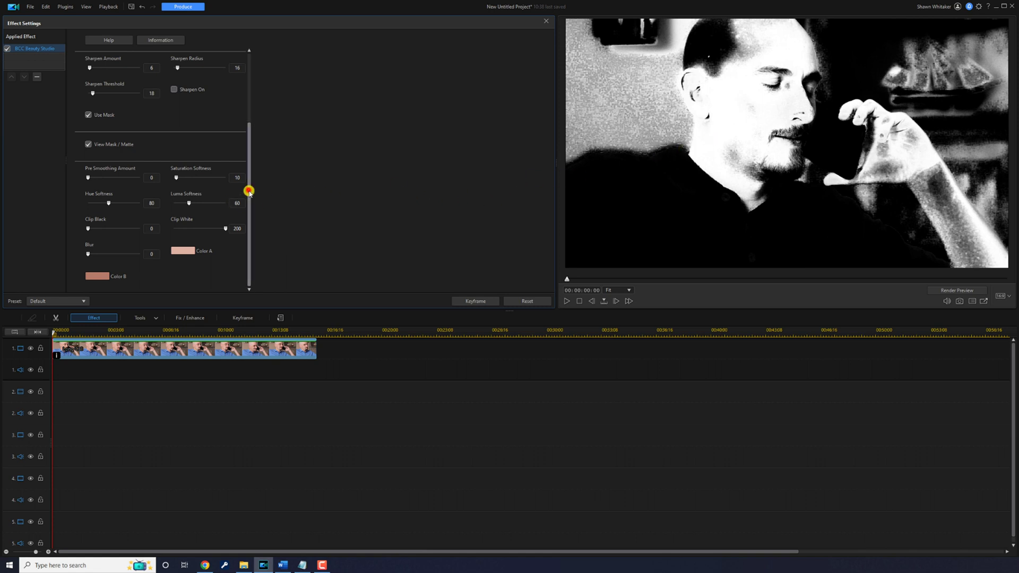
left_click(88, 145)
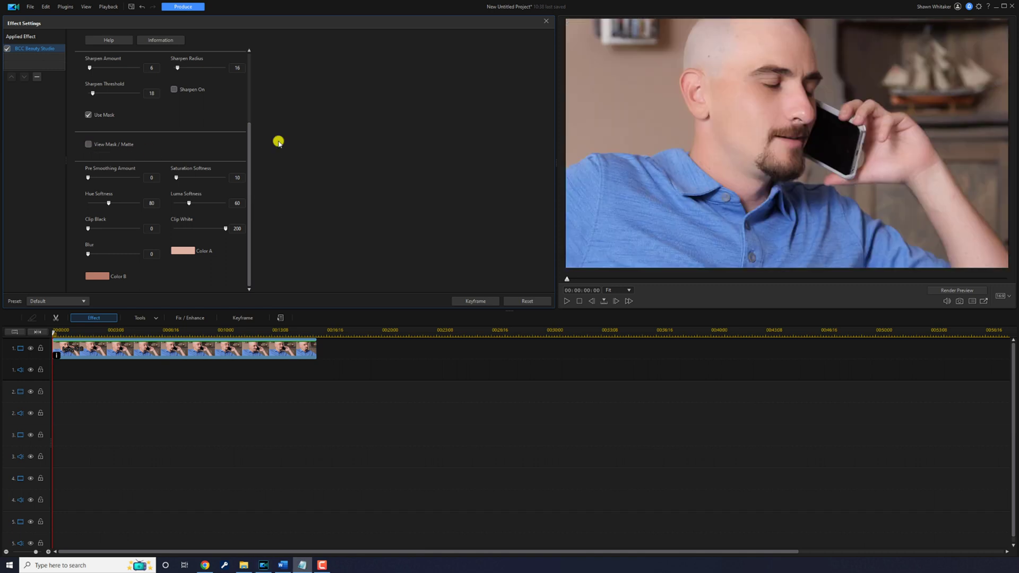
left_click(546, 21)
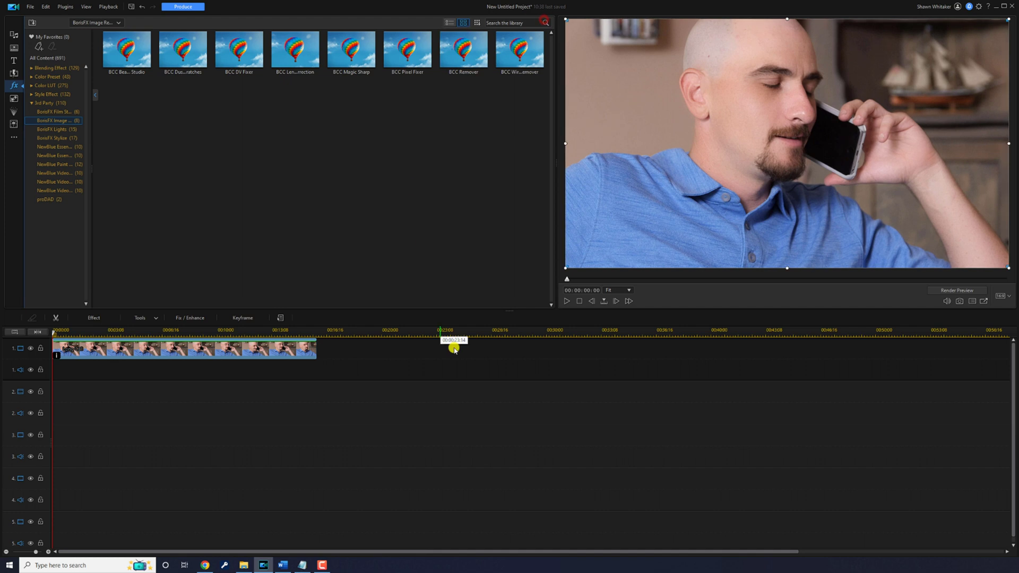
left_click(565, 302)
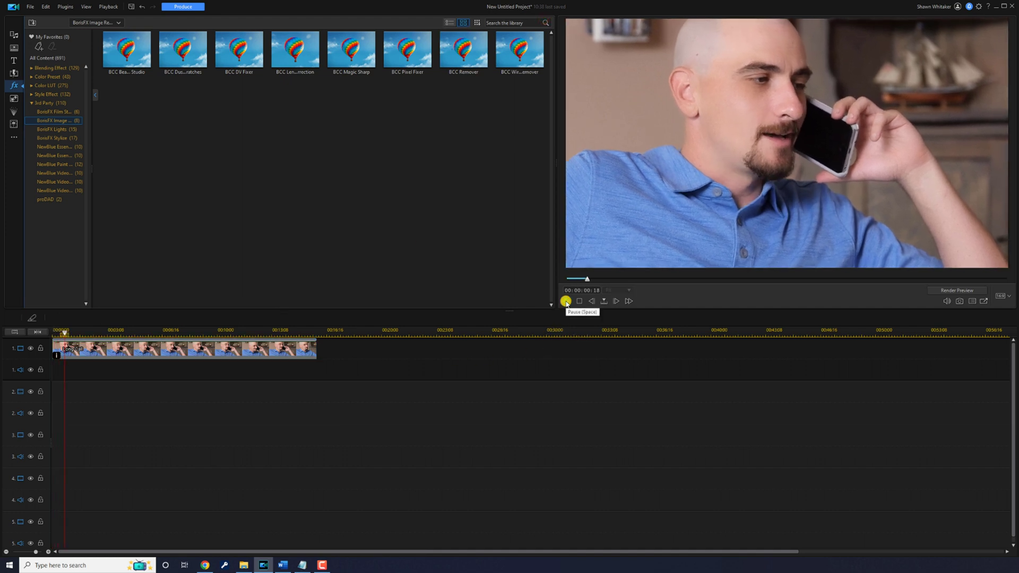